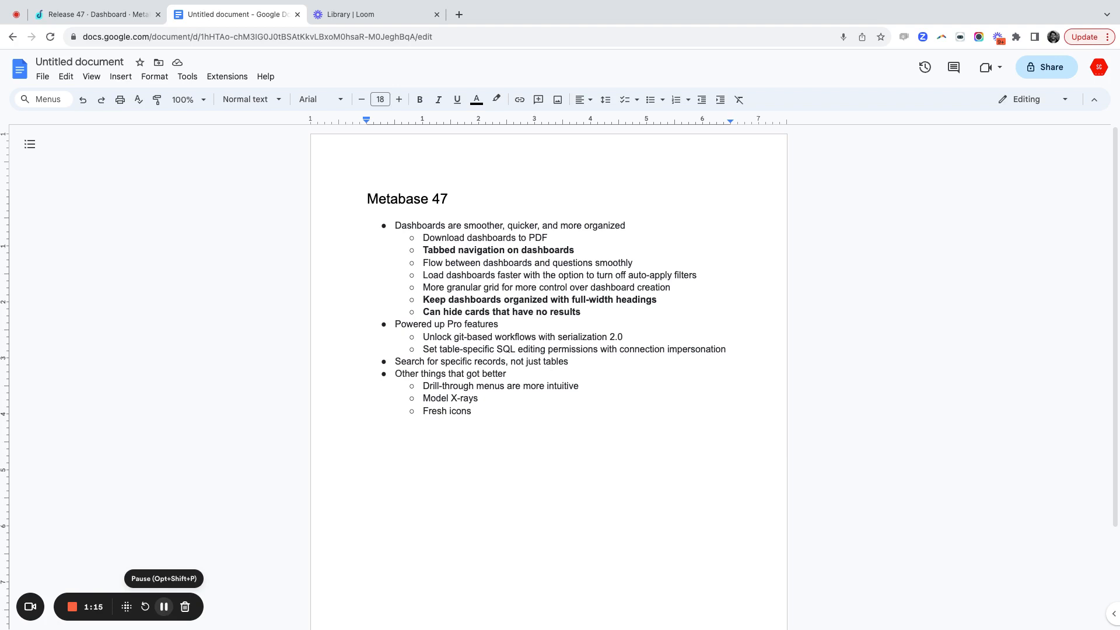
Step: Switch to the Release 47 dashboard and examine the race and gender enrollment charts and the student table under Overall Demographics
{"action": "key", "text": "ctrl+shift+Tab"}
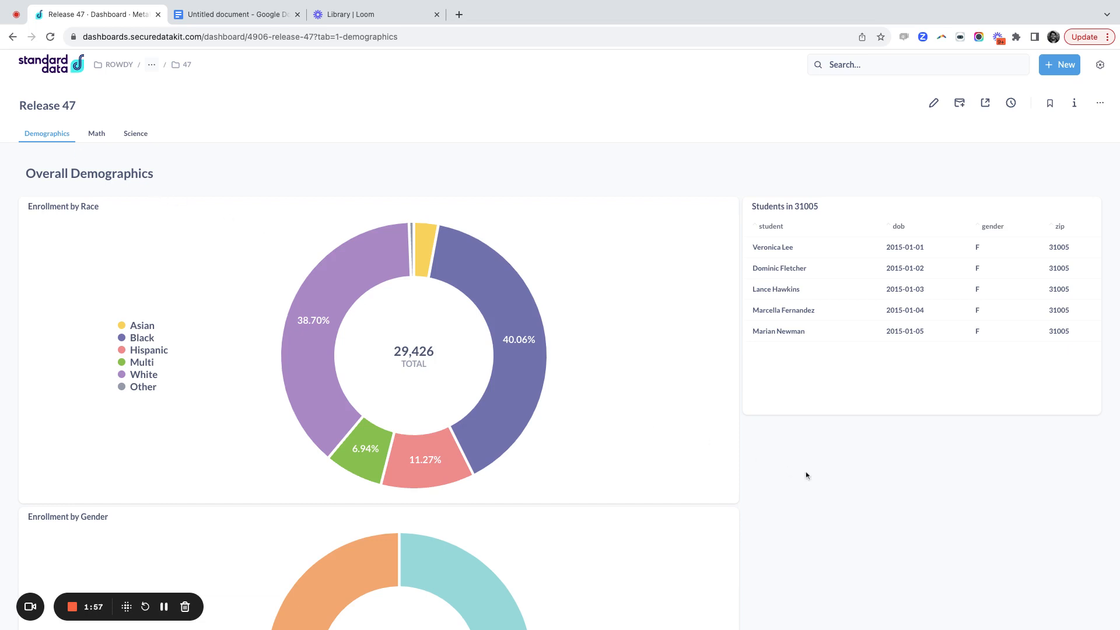
{"action": "scroll", "coordinate": [807, 475], "scroll_direction": "down", "scroll_amount": 3}
{"action": "scroll", "coordinate": [807, 475], "scroll_direction": "up", "scroll_amount": 3}
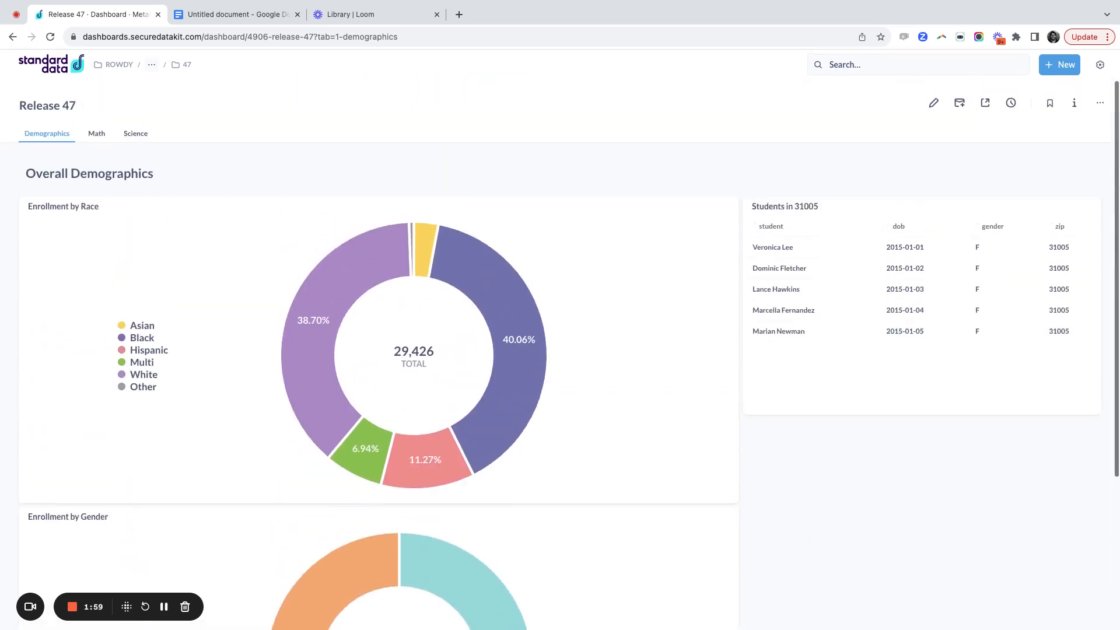
{"action": "scroll", "coordinate": [807, 476], "scroll_direction": "down", "scroll_amount": 2}
{"action": "scroll", "coordinate": [560, 350], "scroll_direction": "down", "scroll_amount": 3}
{"action": "scroll", "coordinate": [561, 350], "scroll_direction": "up", "scroll_amount": 5}
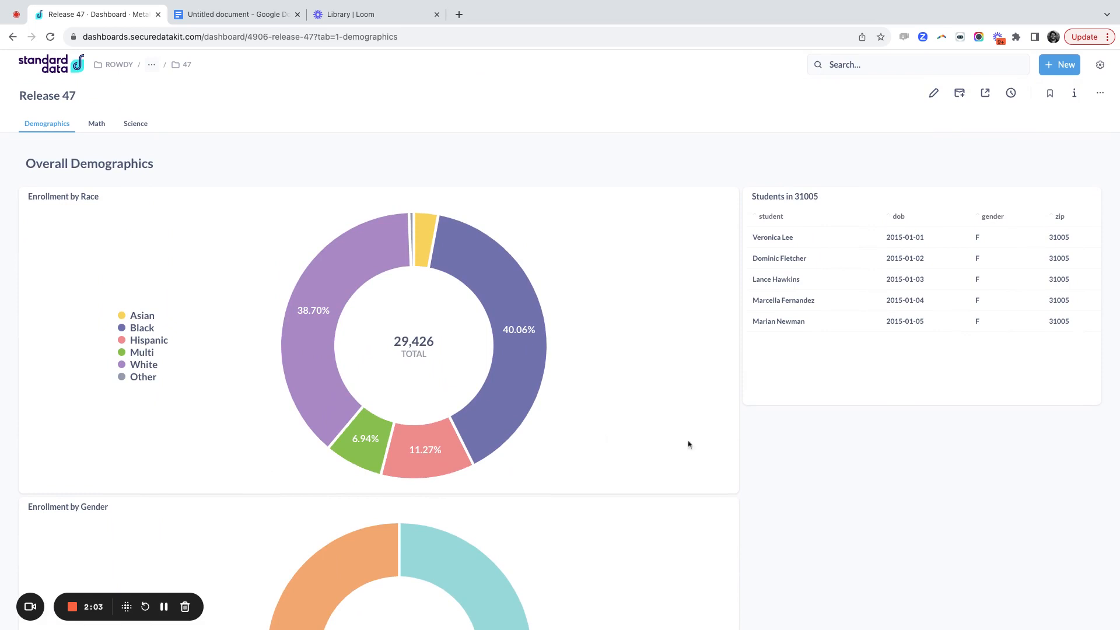
{"action": "scroll", "coordinate": [666, 593], "scroll_direction": "down", "scroll_amount": 3}
{"action": "scroll", "coordinate": [665, 593], "scroll_direction": "up", "scroll_amount": 4}
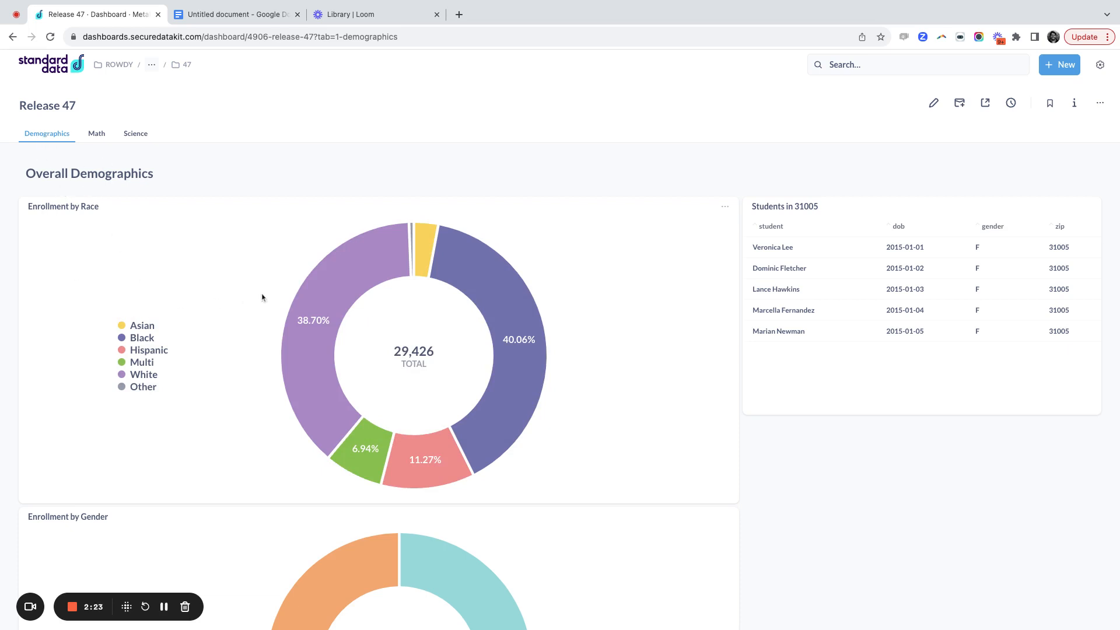
{"action": "scroll", "coordinate": [131, 467], "scroll_direction": "down", "scroll_amount": 3}
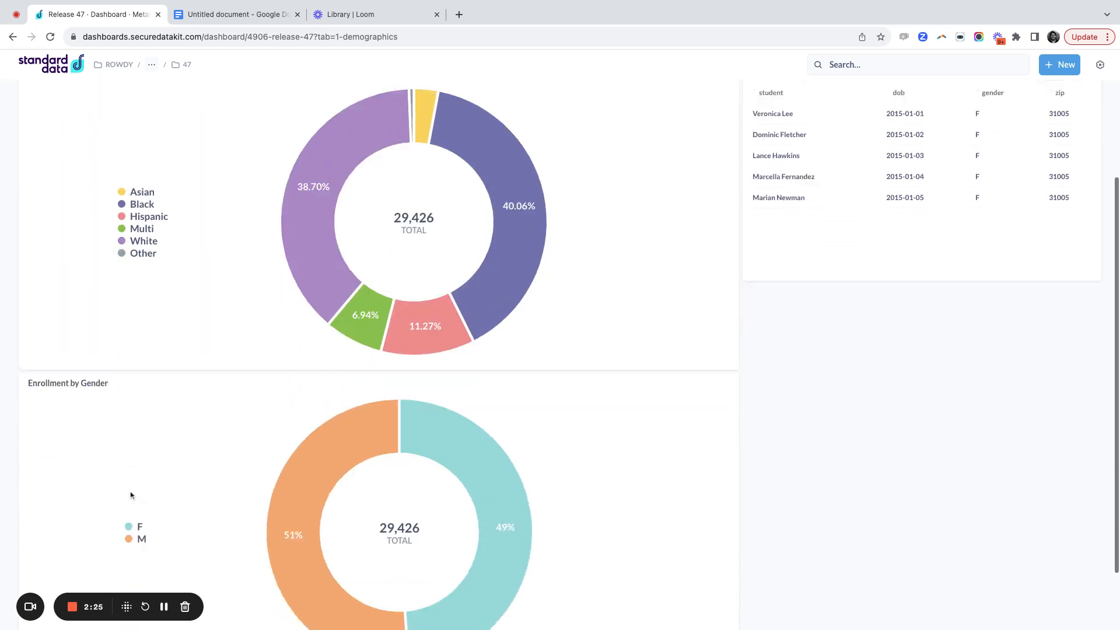
{"action": "scroll", "coordinate": [131, 495], "scroll_direction": "up", "scroll_amount": 2}
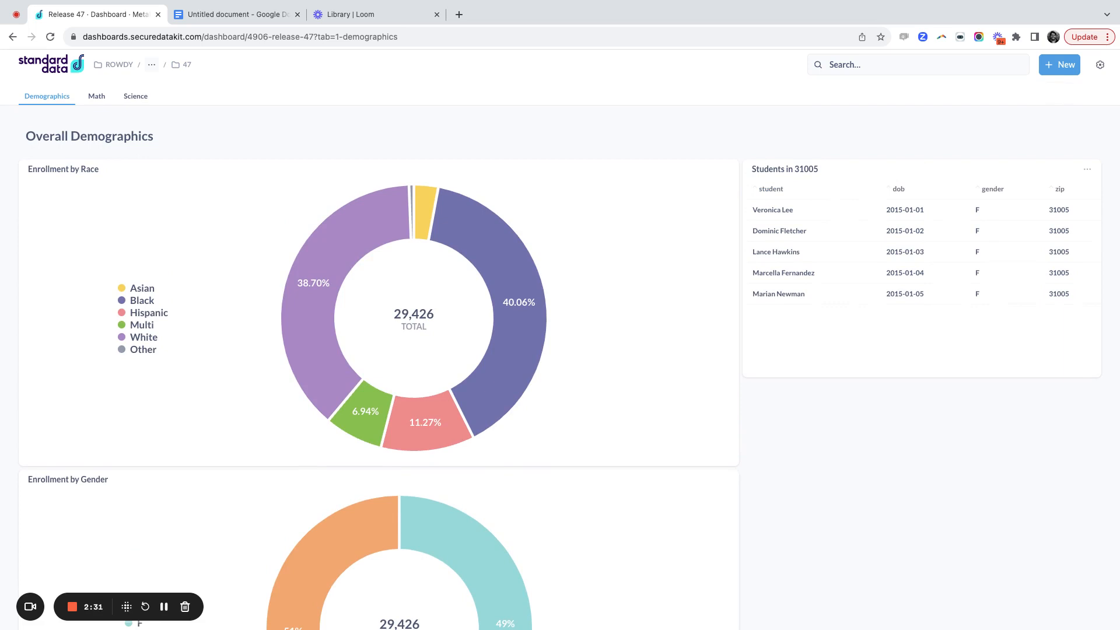
Step: View the dashboard's Math and Science tabs and return to the Demographics tab
{"action": "left_click", "coordinate": [97, 96]}
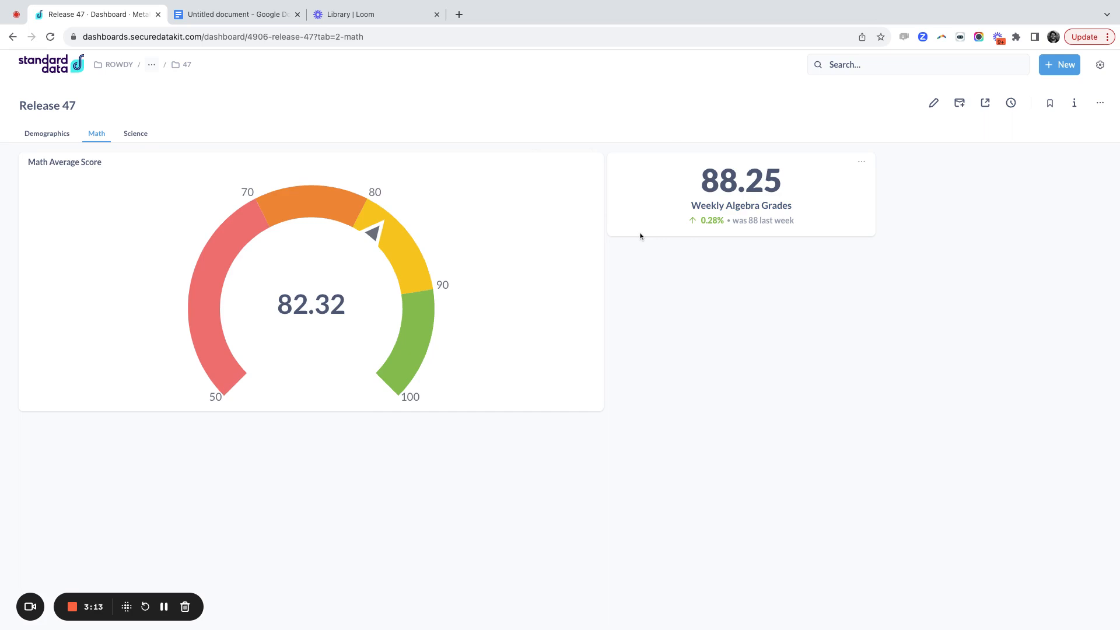
{"action": "left_click", "coordinate": [139, 135]}
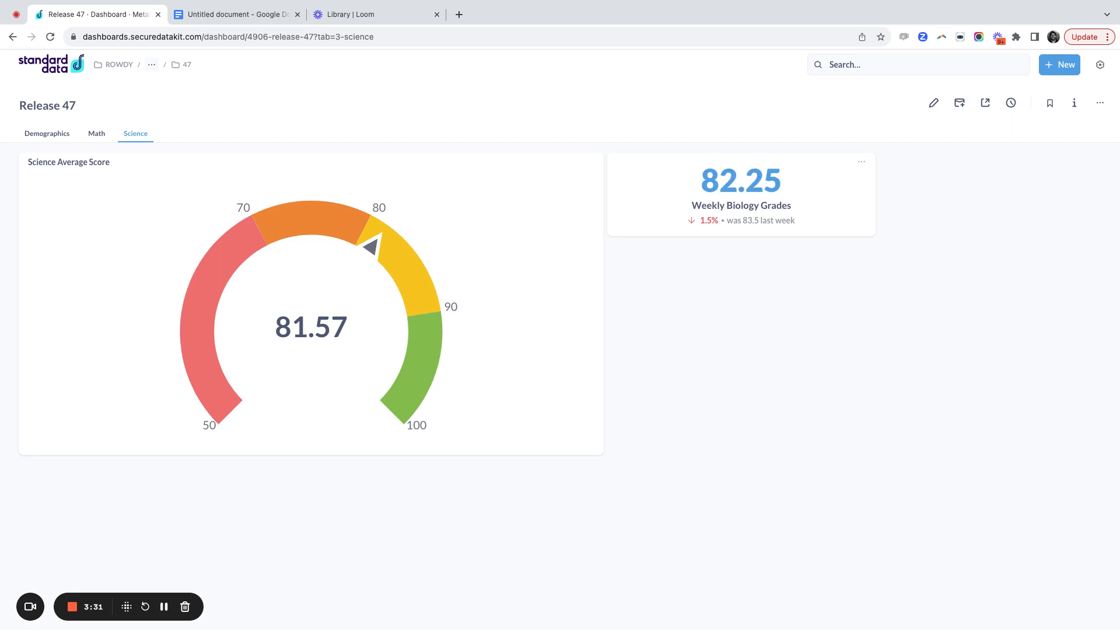
{"action": "left_click", "coordinate": [50, 134]}
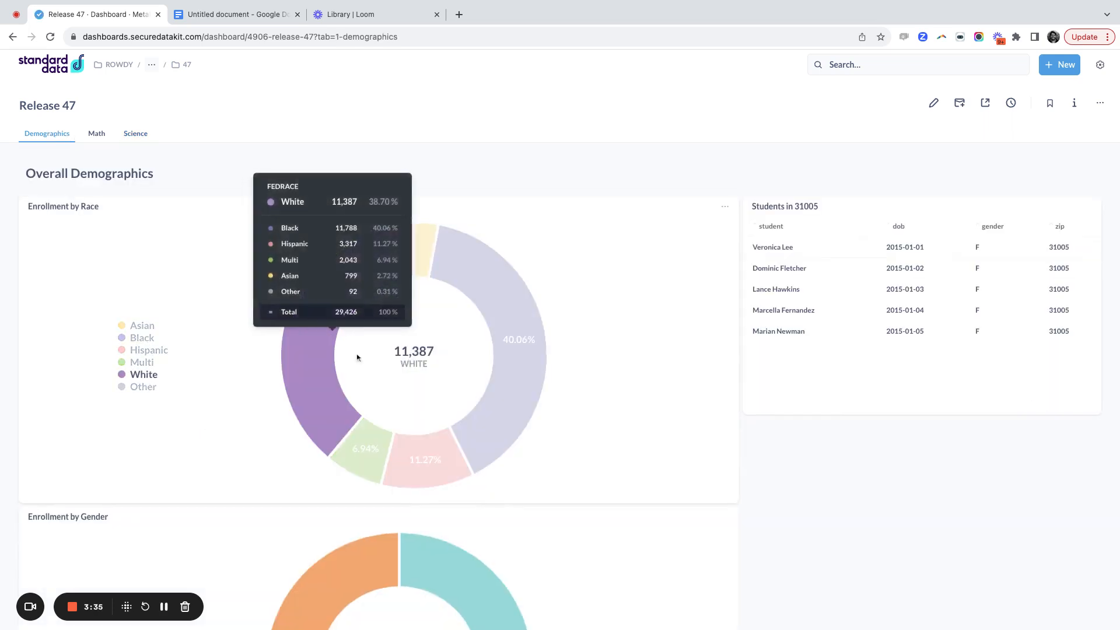
Step: Turn off "Hide this card if there are no results" for the No results test card and save the dashboard
{"action": "left_click", "coordinate": [934, 103]}
{"action": "mouse_move", "coordinate": [865, 268]}
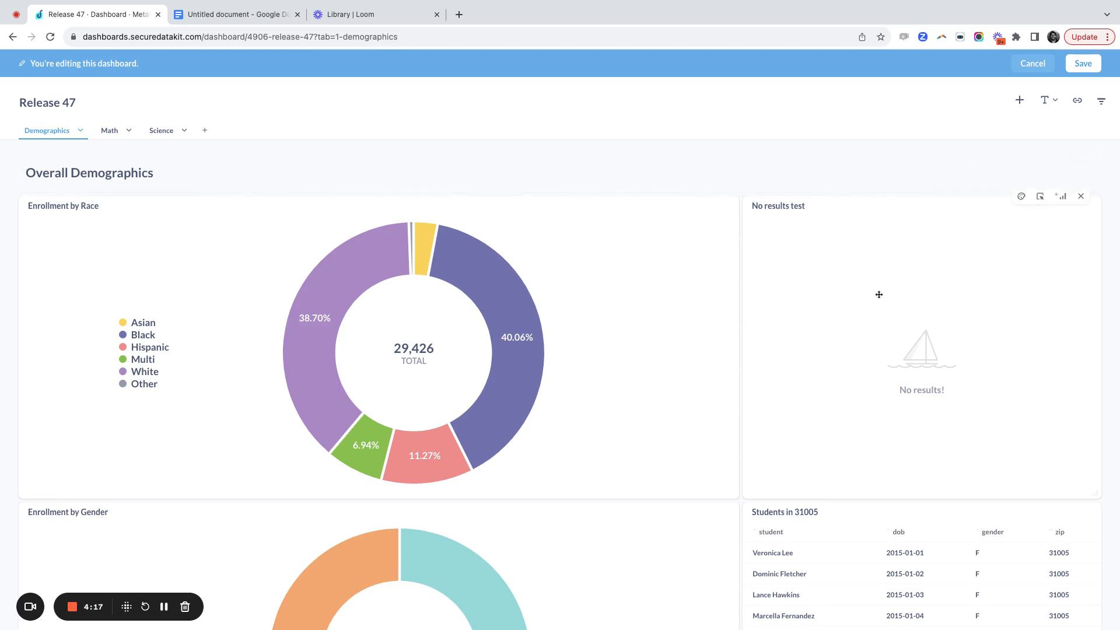
{"action": "left_click", "coordinate": [1022, 197]}
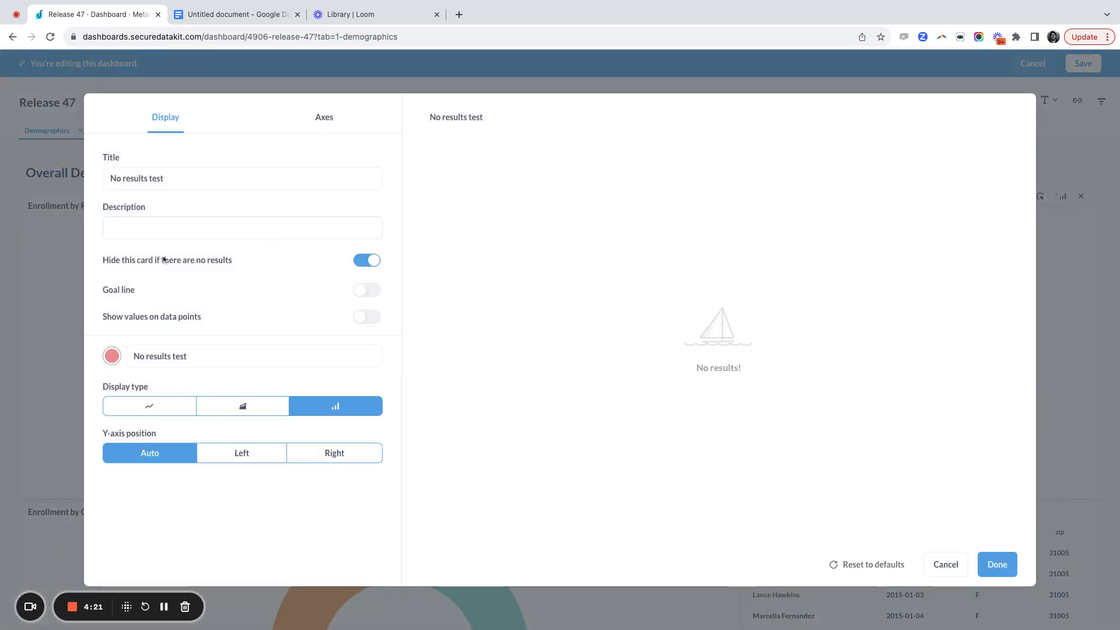
{"action": "left_click", "coordinate": [369, 262]}
{"action": "left_click", "coordinate": [996, 566]}
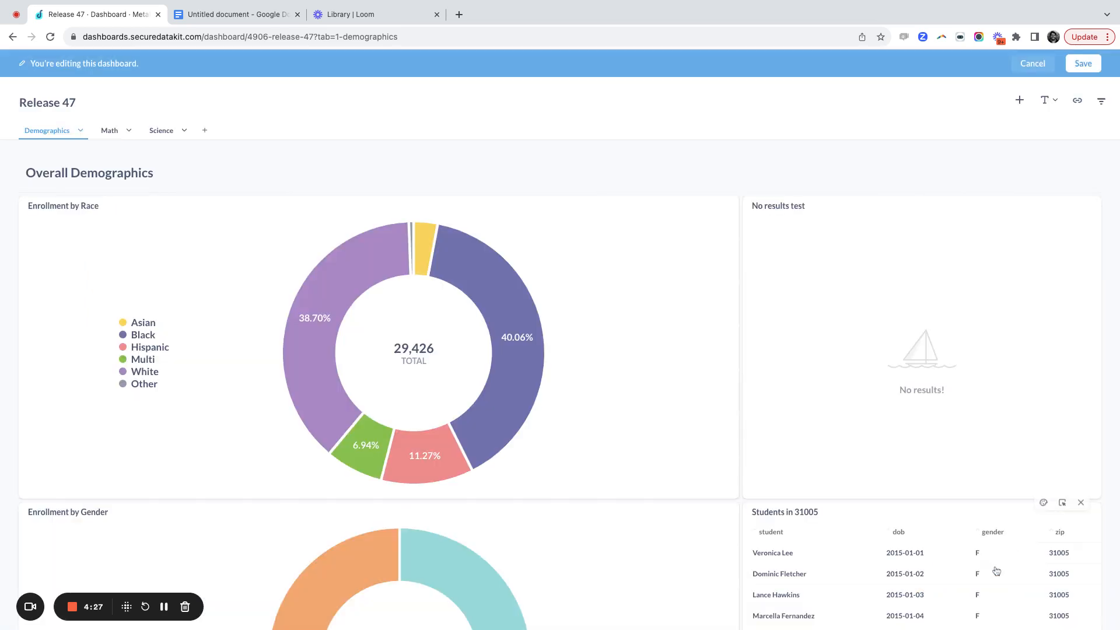
{"action": "left_click", "coordinate": [1084, 63]}
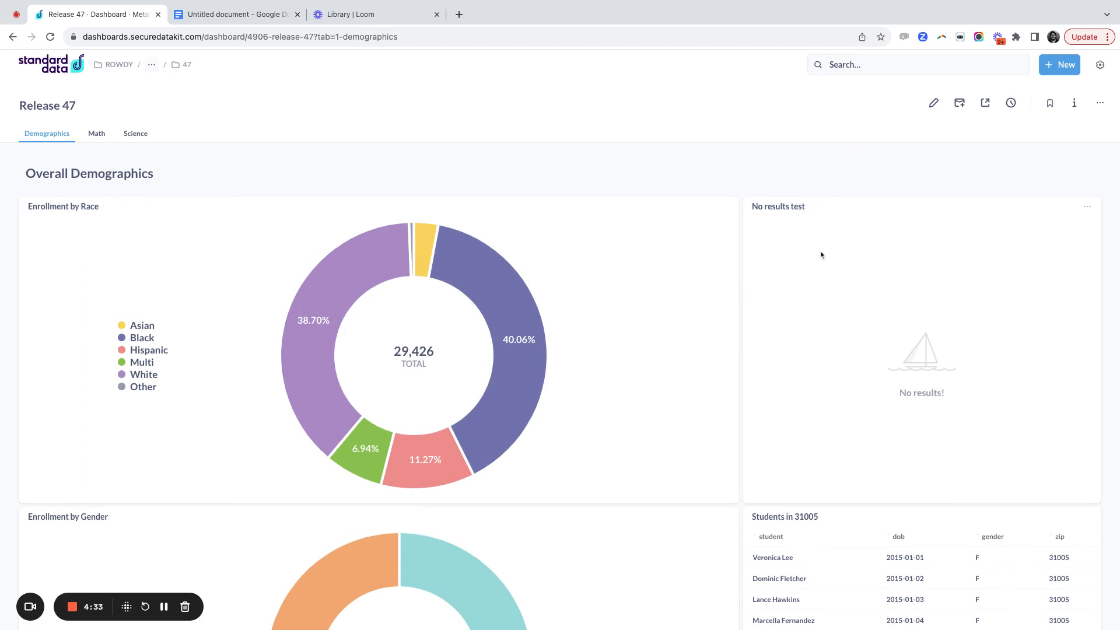
Step: Turn on "Hide this card if there are no results" for the No results test card and save the dashboard
{"action": "left_click", "coordinate": [933, 103]}
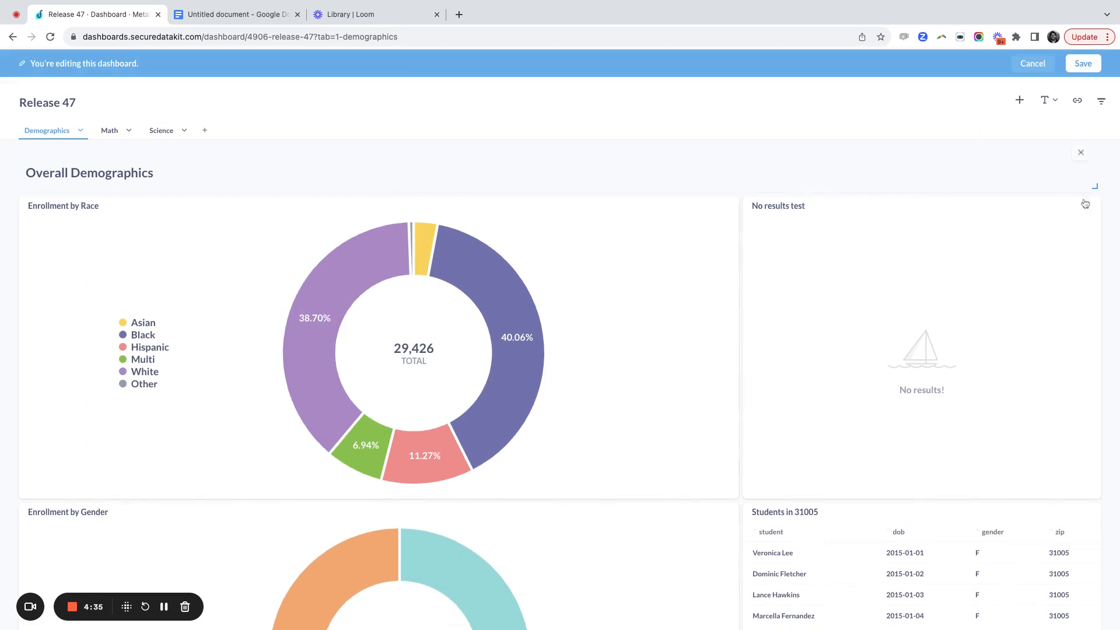
{"action": "left_click", "coordinate": [1021, 197]}
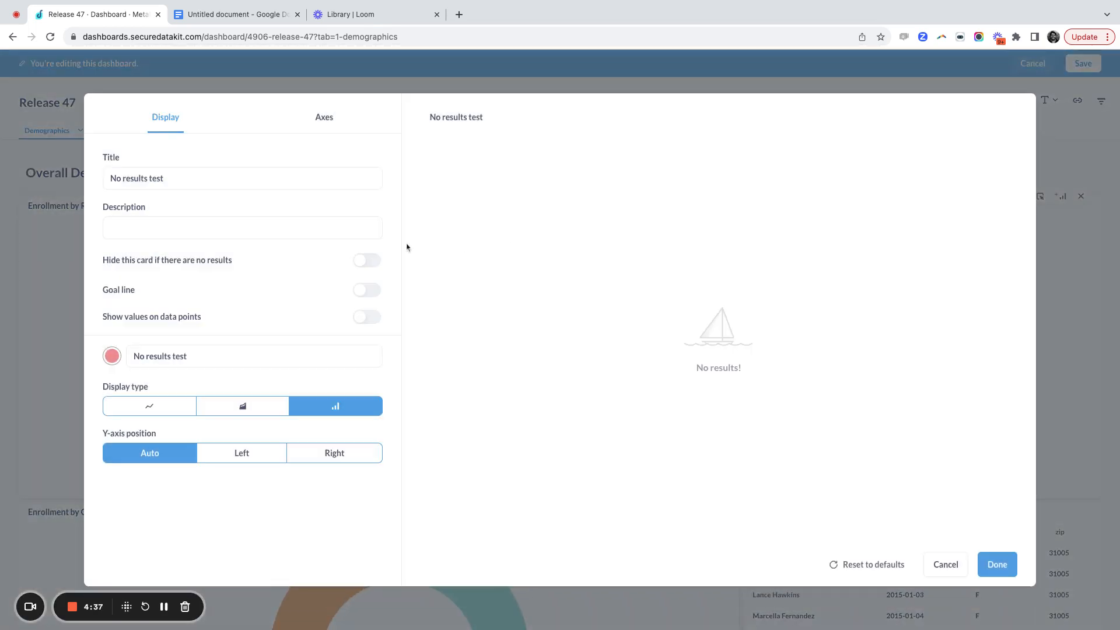
{"action": "left_click", "coordinate": [369, 263]}
{"action": "left_click", "coordinate": [996, 563]}
{"action": "left_click", "coordinate": [1083, 63]}
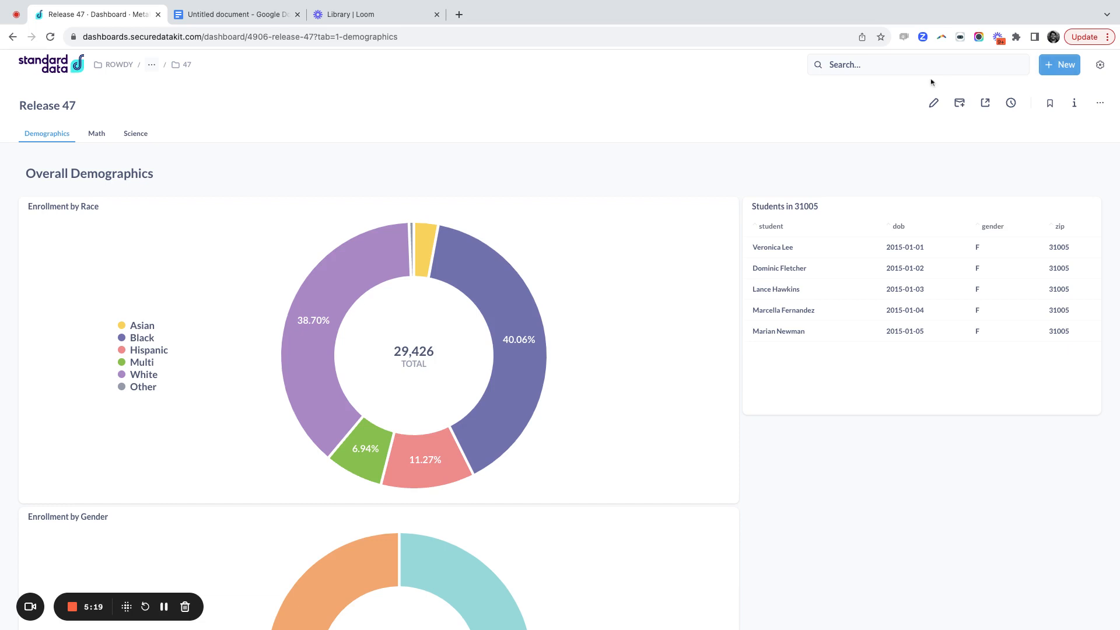
Step: Open the Math tab of the Release 47 dashboard in edit mode
{"action": "left_click", "coordinate": [92, 134]}
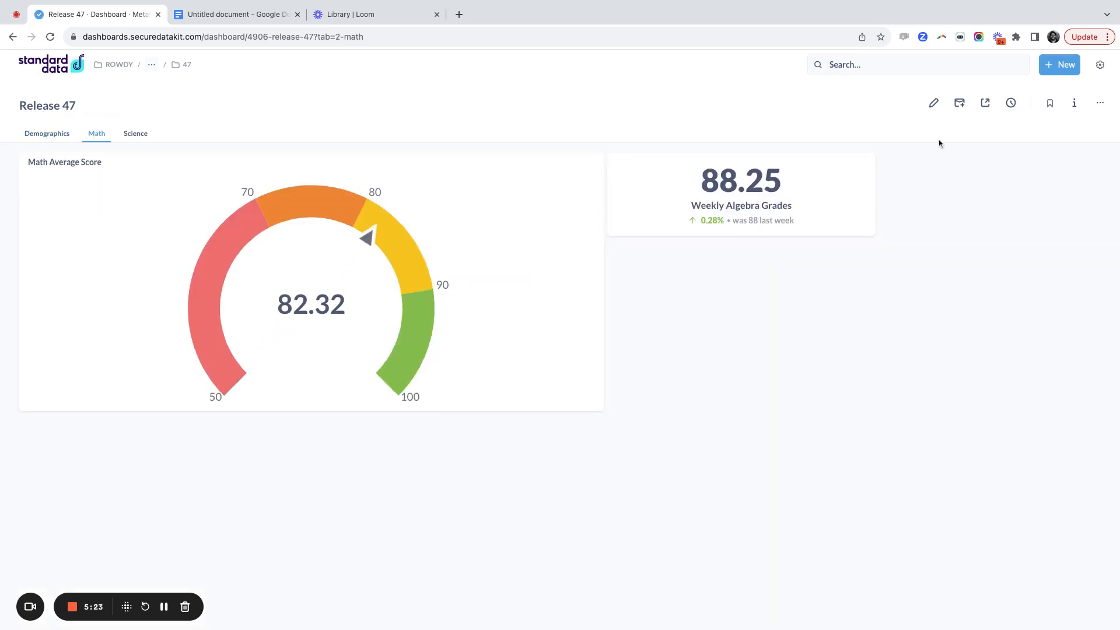
{"action": "left_click", "coordinate": [934, 108]}
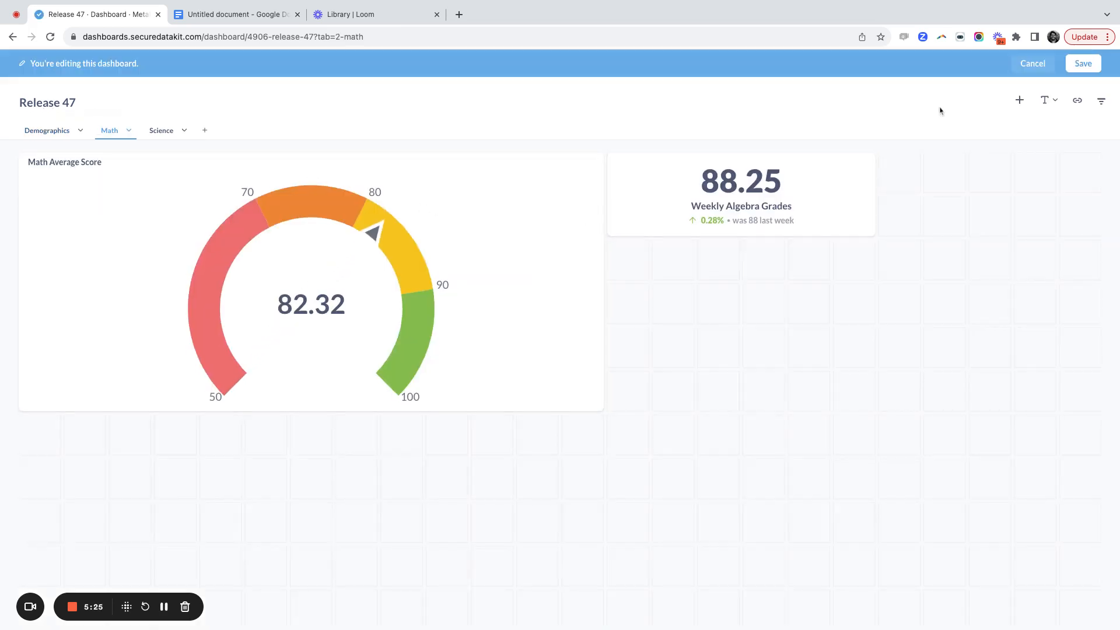
Step: Try out an empty text card and an empty full-width heading on the Math tab, removing each again
{"action": "left_click", "coordinate": [1057, 103]}
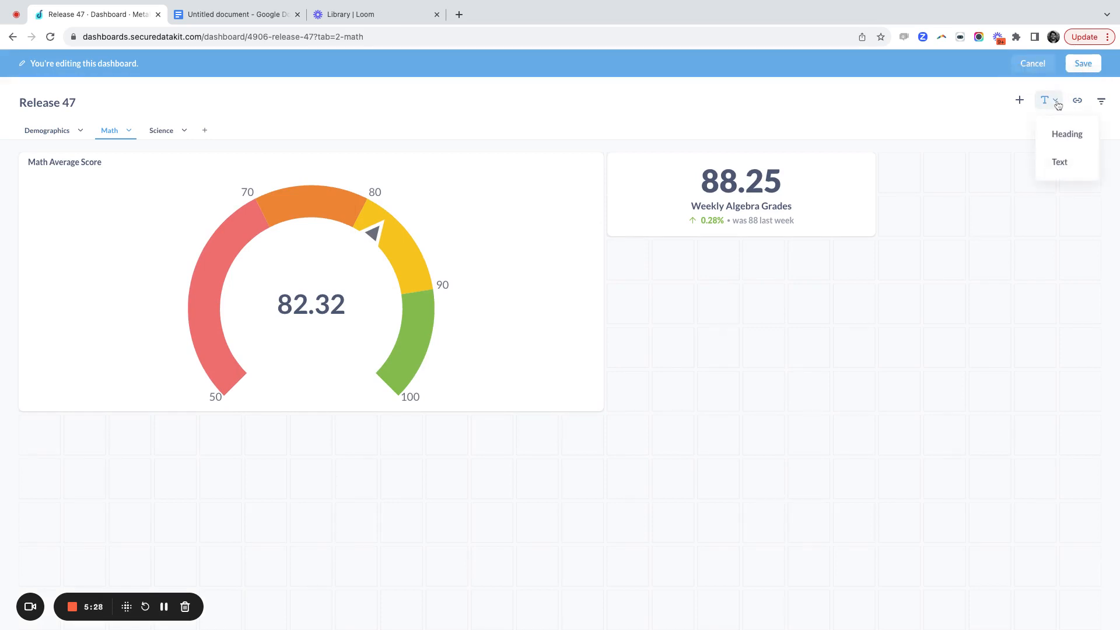
{"action": "left_click", "coordinate": [1062, 164]}
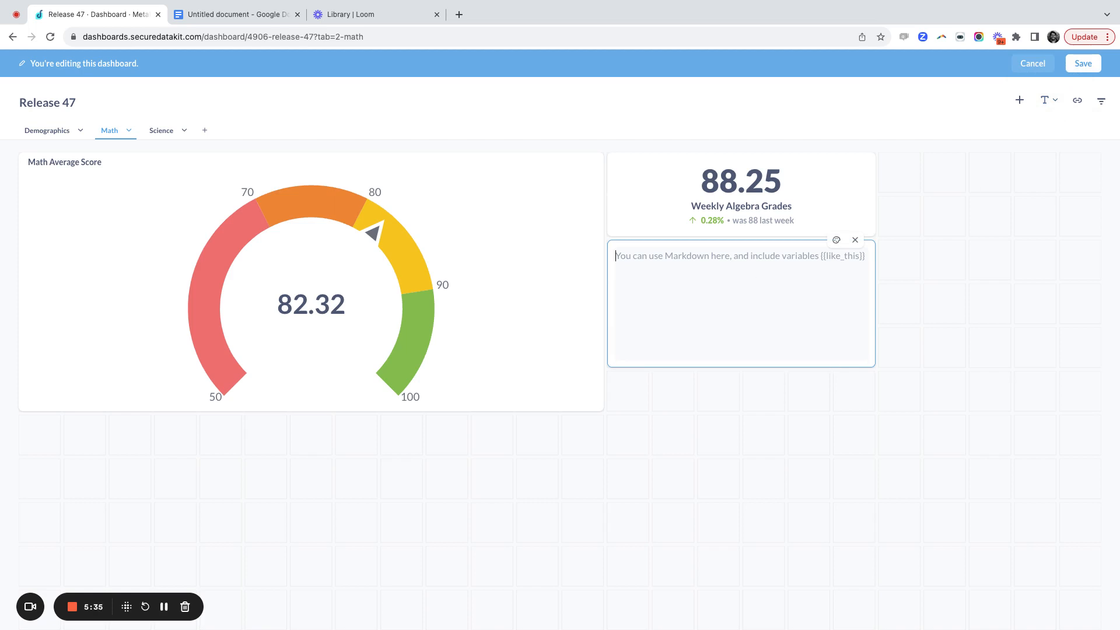
{"action": "left_click", "coordinate": [855, 239]}
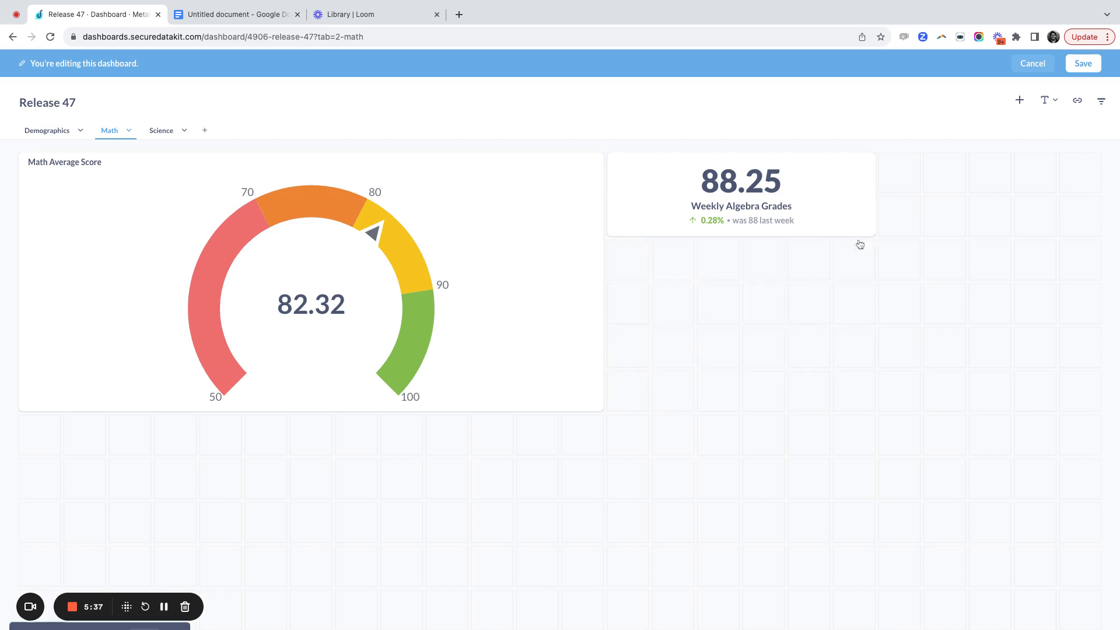
{"action": "left_click", "coordinate": [1062, 100]}
{"action": "left_click", "coordinate": [1056, 134]}
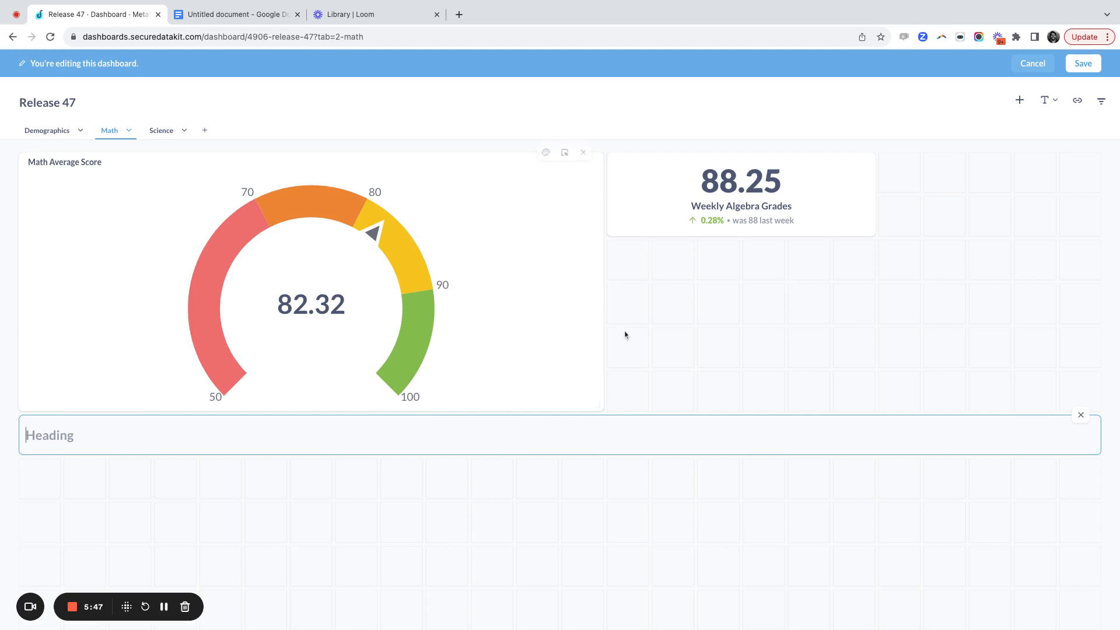
{"action": "left_click", "coordinate": [1081, 416]}
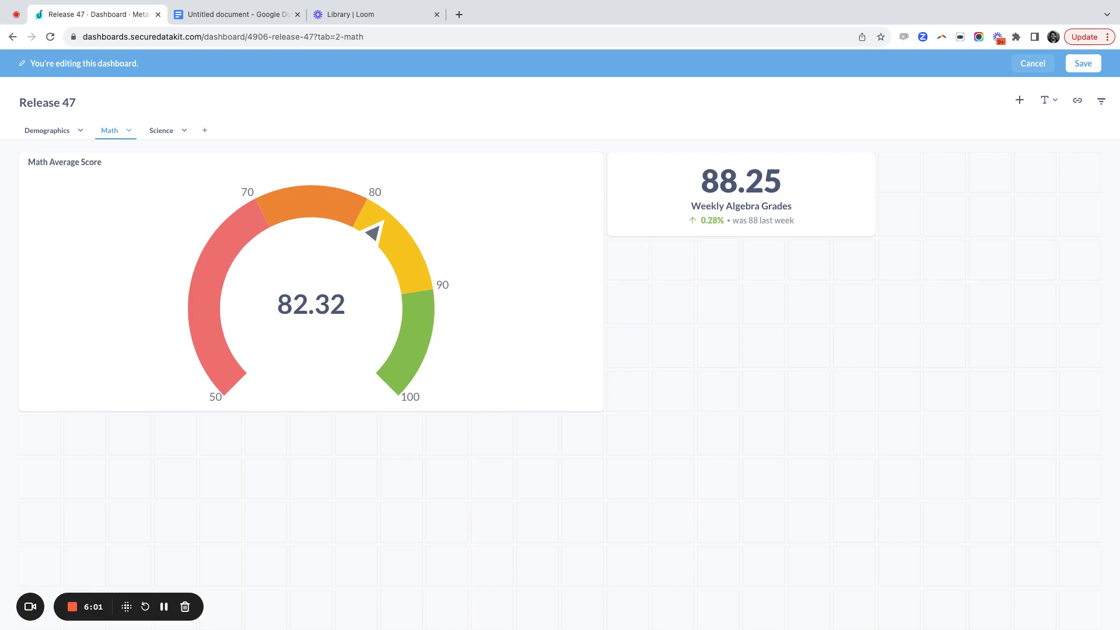
Step: Try different sizes for the Weekly Algebra Grades card, leaving it two grid columns wide and two rows high
{"action": "left_click_drag", "start_coordinate": [873, 233], "coordinate": [717, 232]}
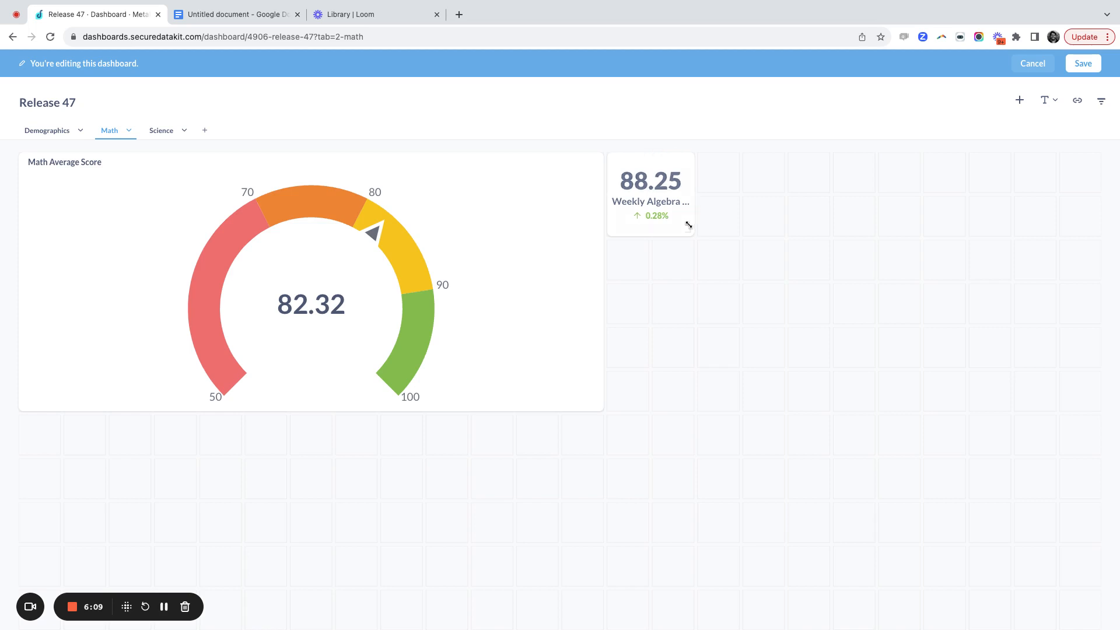
{"action": "left_click_drag", "start_coordinate": [688, 225], "coordinate": [780, 276]}
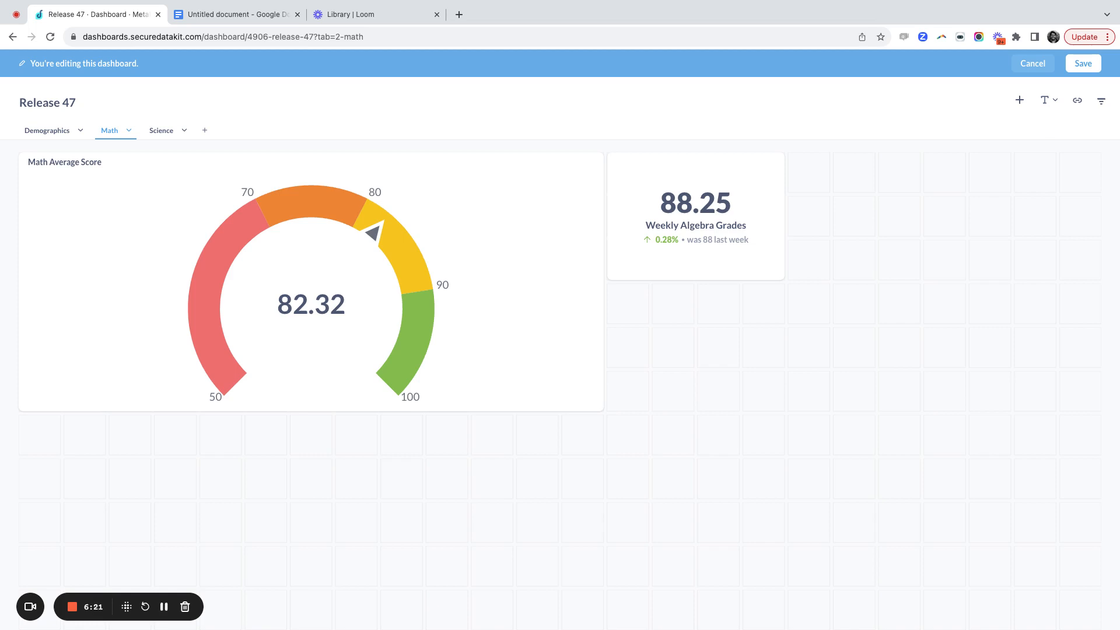
{"action": "left_click_drag", "start_coordinate": [783, 266], "coordinate": [694, 235]}
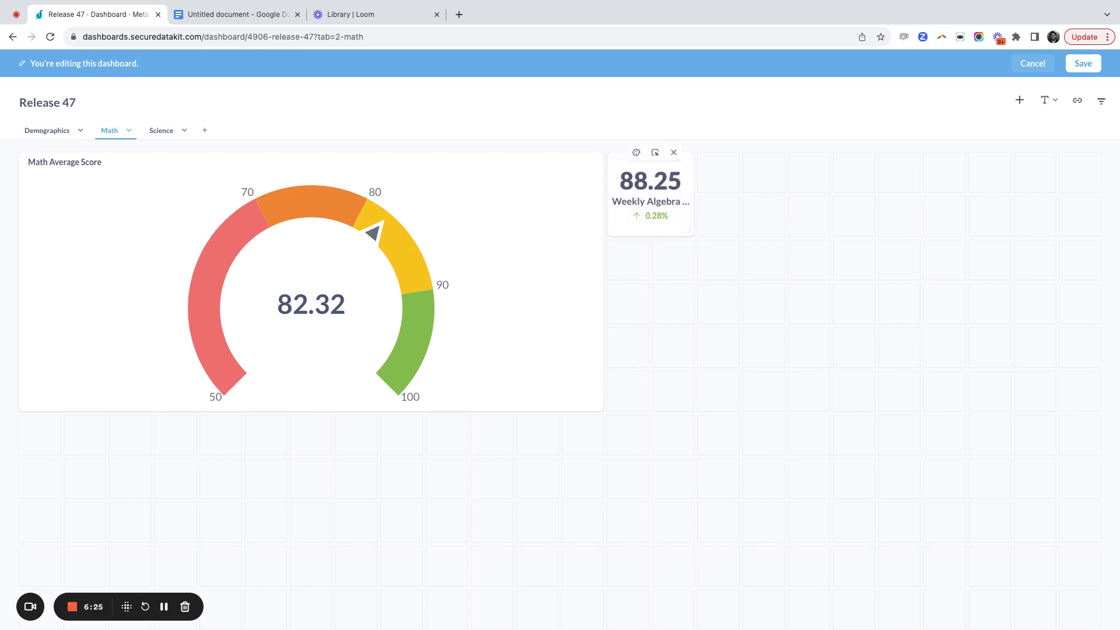